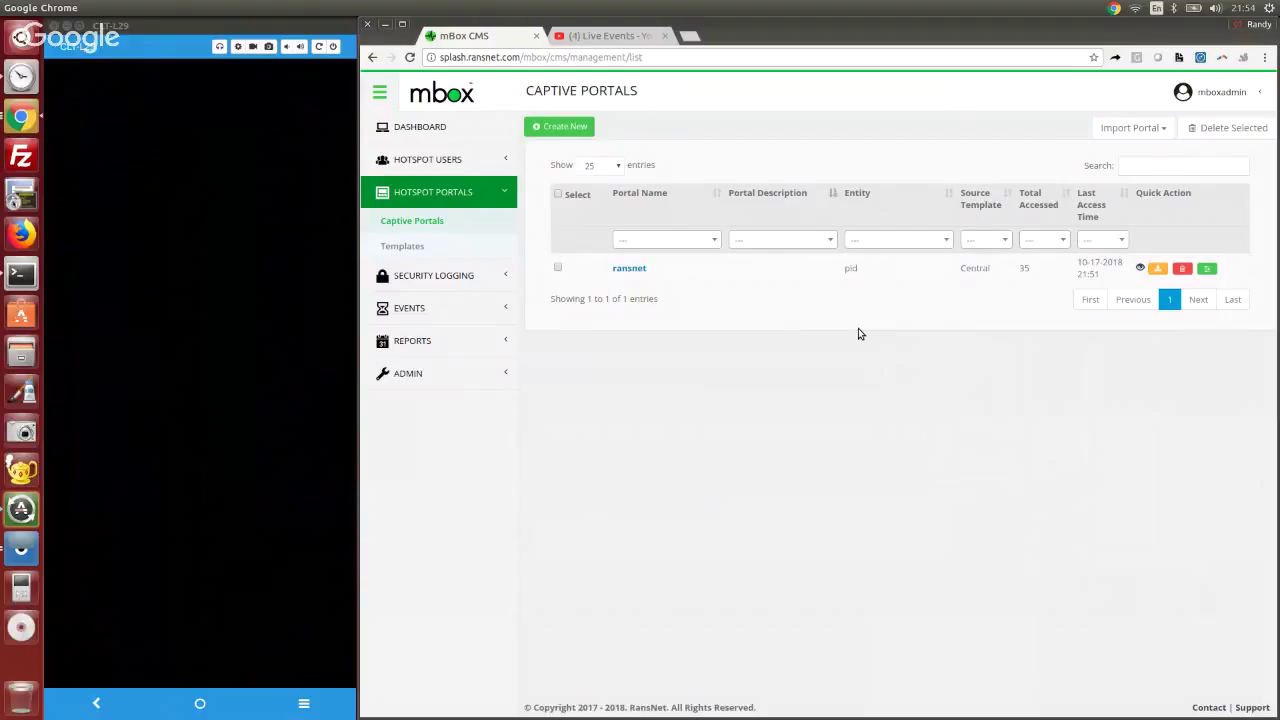
In the ransnet portal's Login Method settings, turn SMS Registration on and review its SMS settings.
{"action": "left_click", "coordinate": [1207, 268]}
{"action": "left_click", "coordinate": [668, 133]}
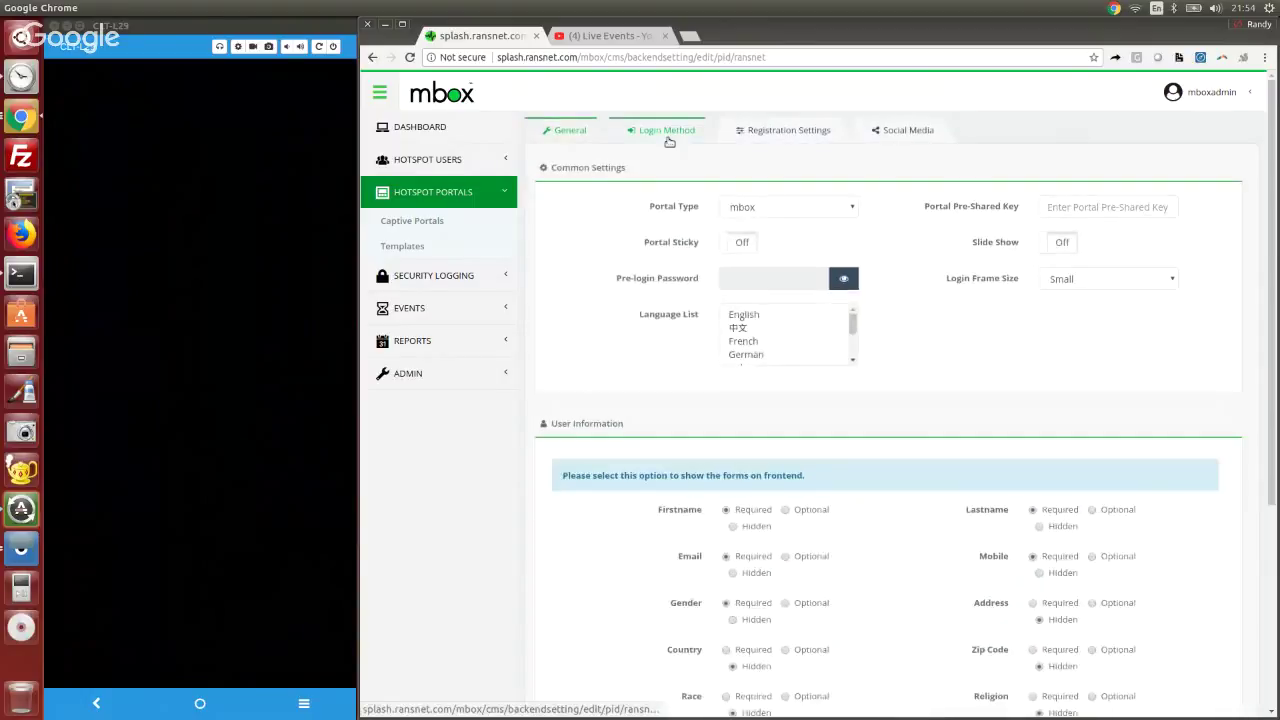
{"action": "scroll", "coordinate": [1016, 388], "scroll_direction": "down", "scroll_amount": 5}
{"action": "left_click", "coordinate": [1058, 576]}
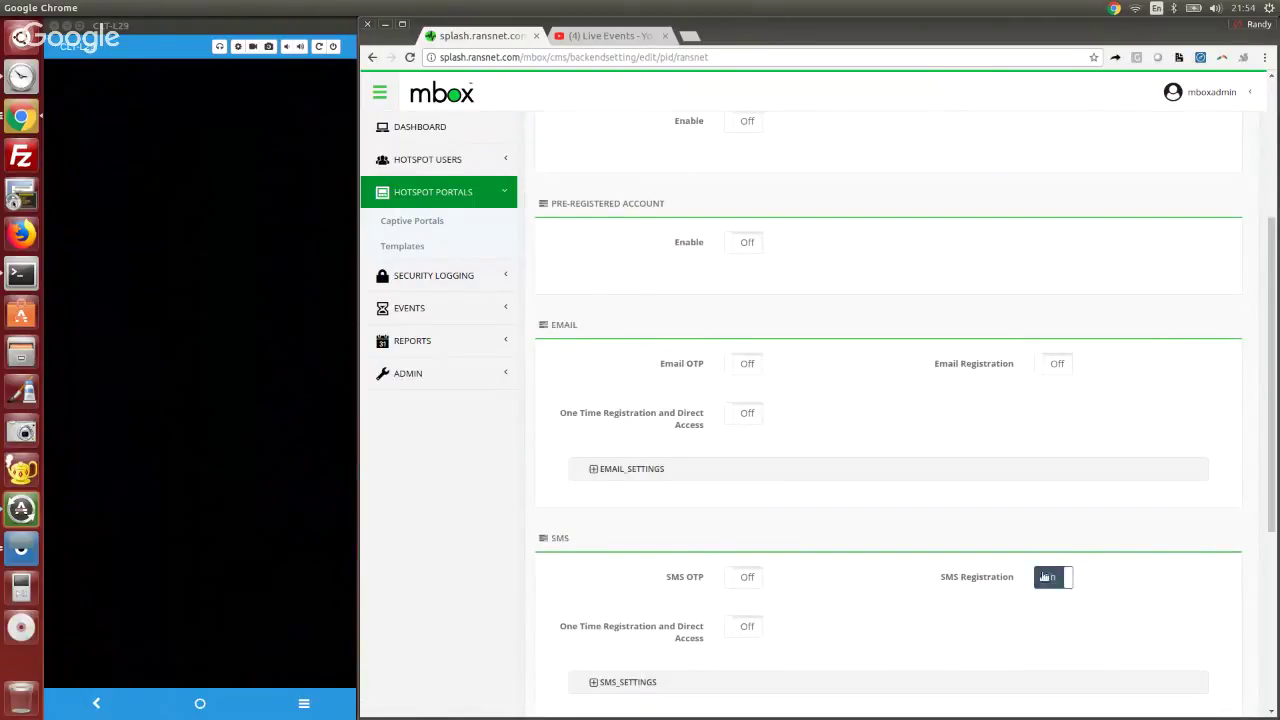
{"action": "scroll", "coordinate": [1006, 565], "scroll_direction": "down", "scroll_amount": 1}
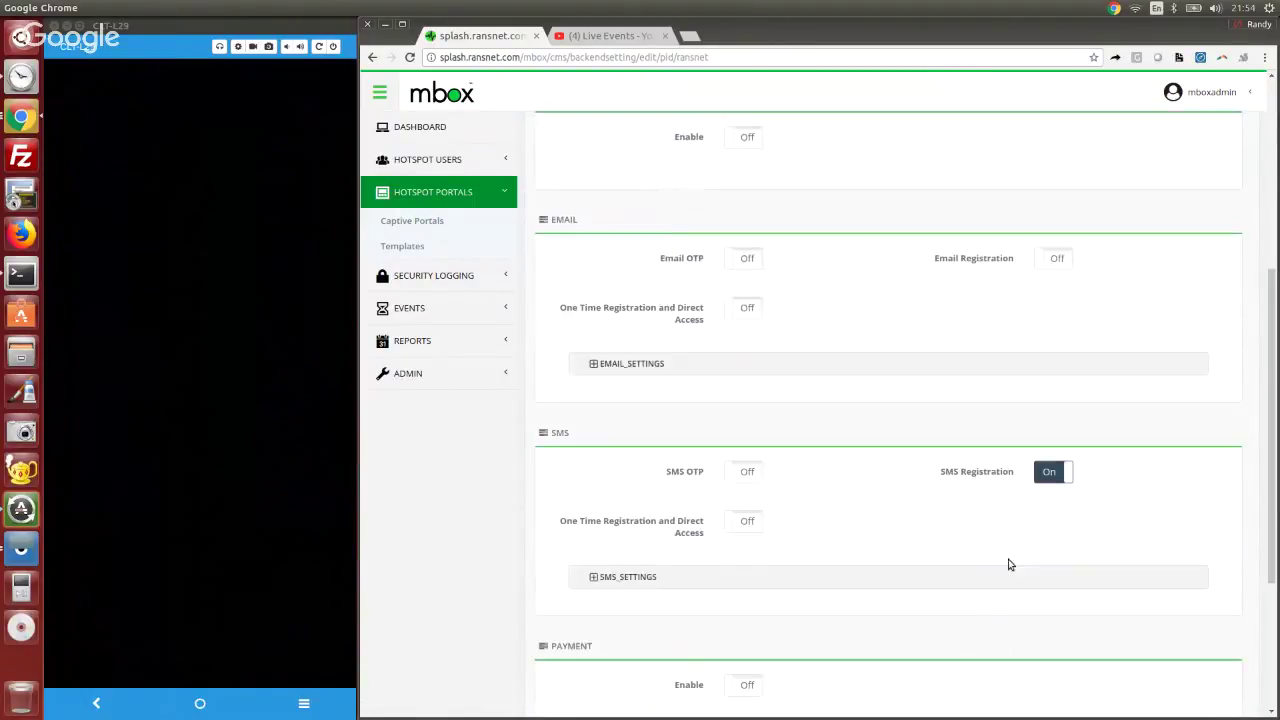
{"action": "left_click", "coordinate": [592, 577]}
{"action": "scroll", "coordinate": [840, 520], "scroll_direction": "down", "scroll_amount": 1}
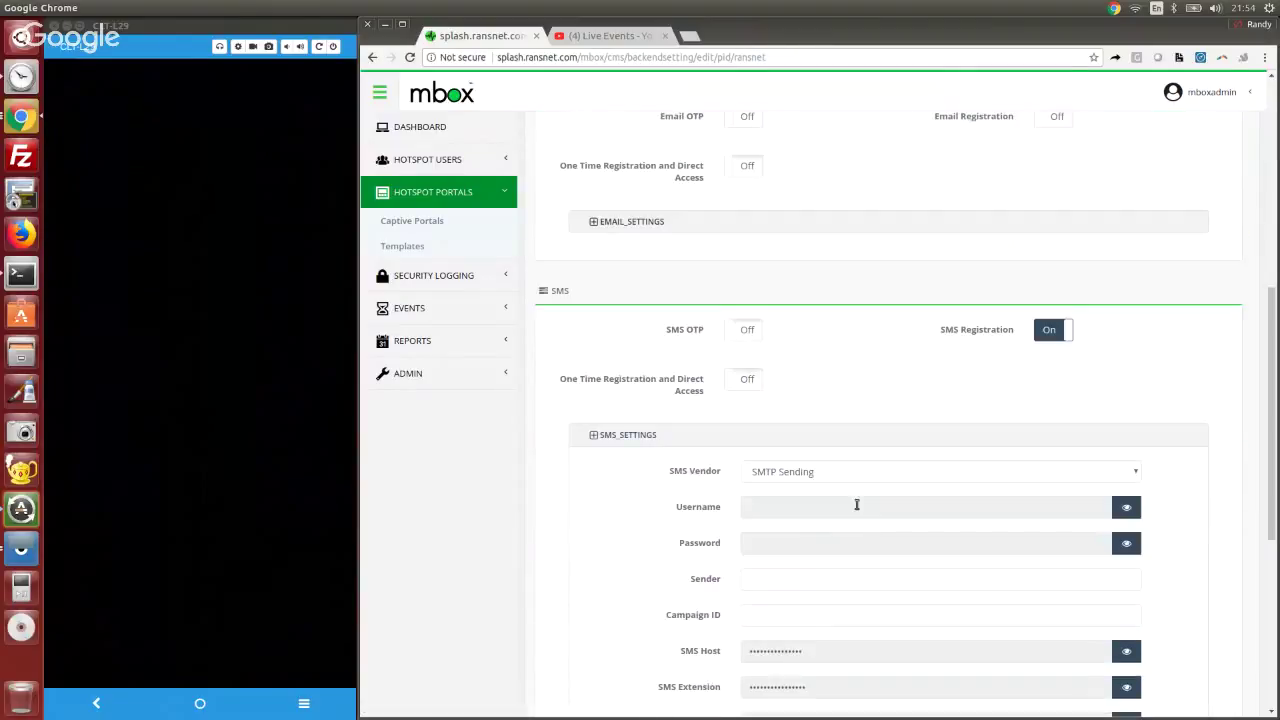
{"action": "scroll", "coordinate": [892, 418], "scroll_direction": "up", "scroll_amount": 5}
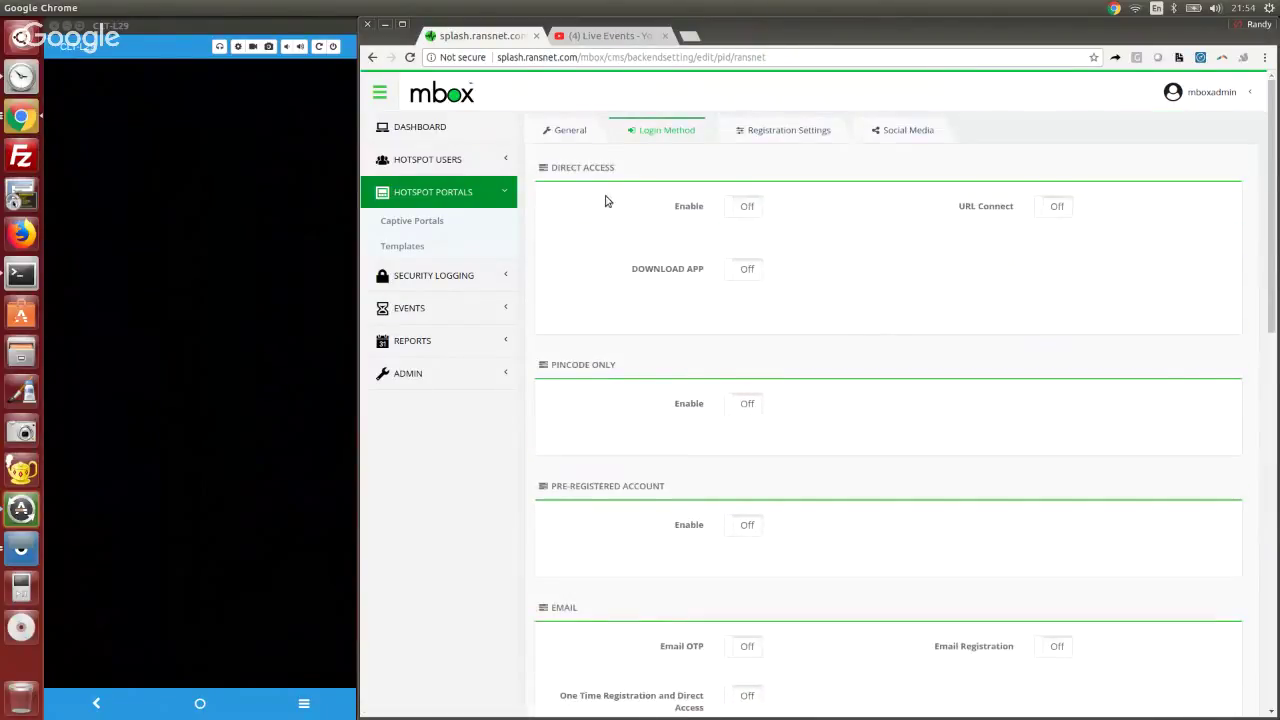
{"action": "left_click", "coordinate": [565, 133]}
{"action": "scroll", "coordinate": [800, 470], "scroll_direction": "down", "scroll_amount": 1}
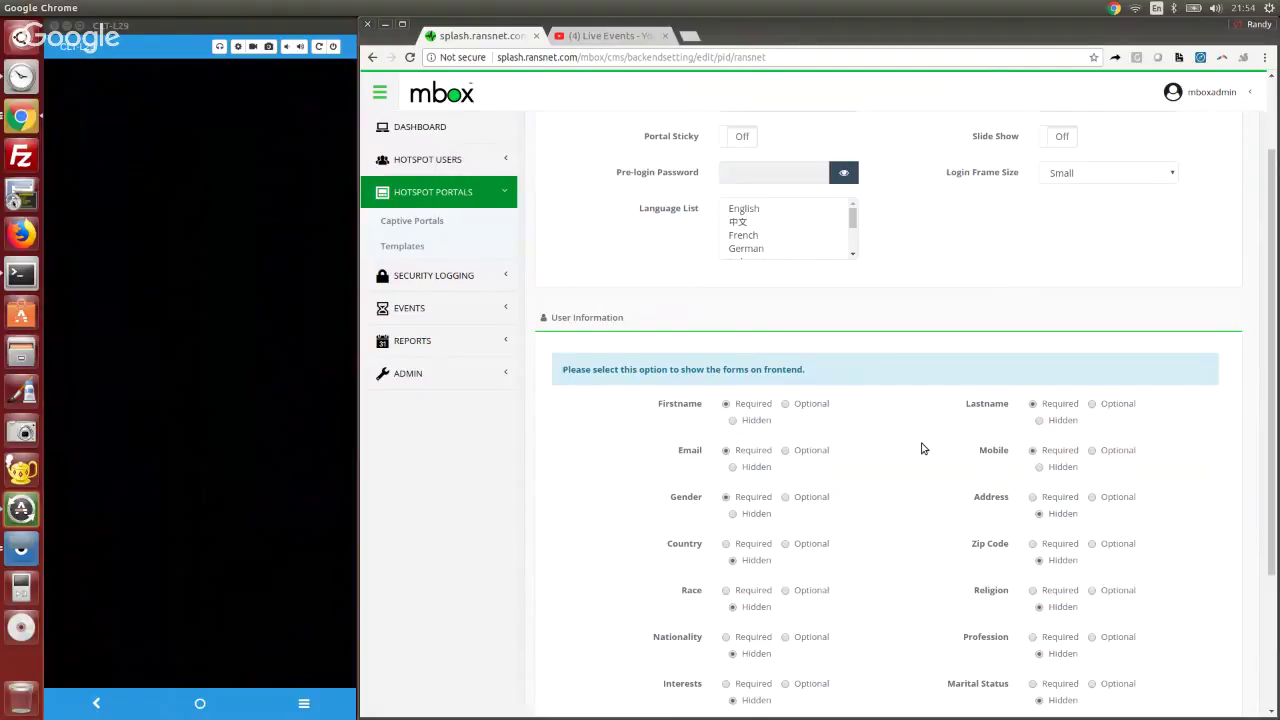
{"action": "scroll", "coordinate": [1086, 371], "scroll_direction": "up", "scroll_amount": 1}
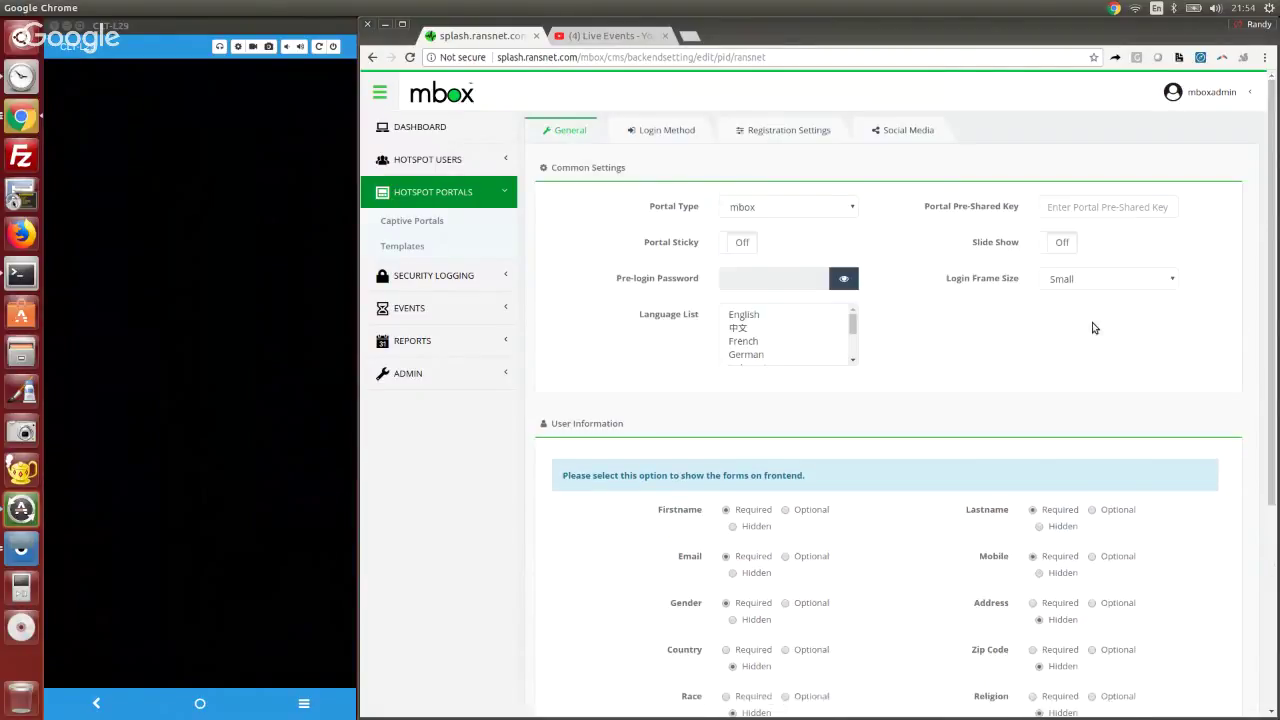
Keep Password Definition as User Defined under Registration Settings and save the ransnet portal.
{"action": "left_click", "coordinate": [797, 133]}
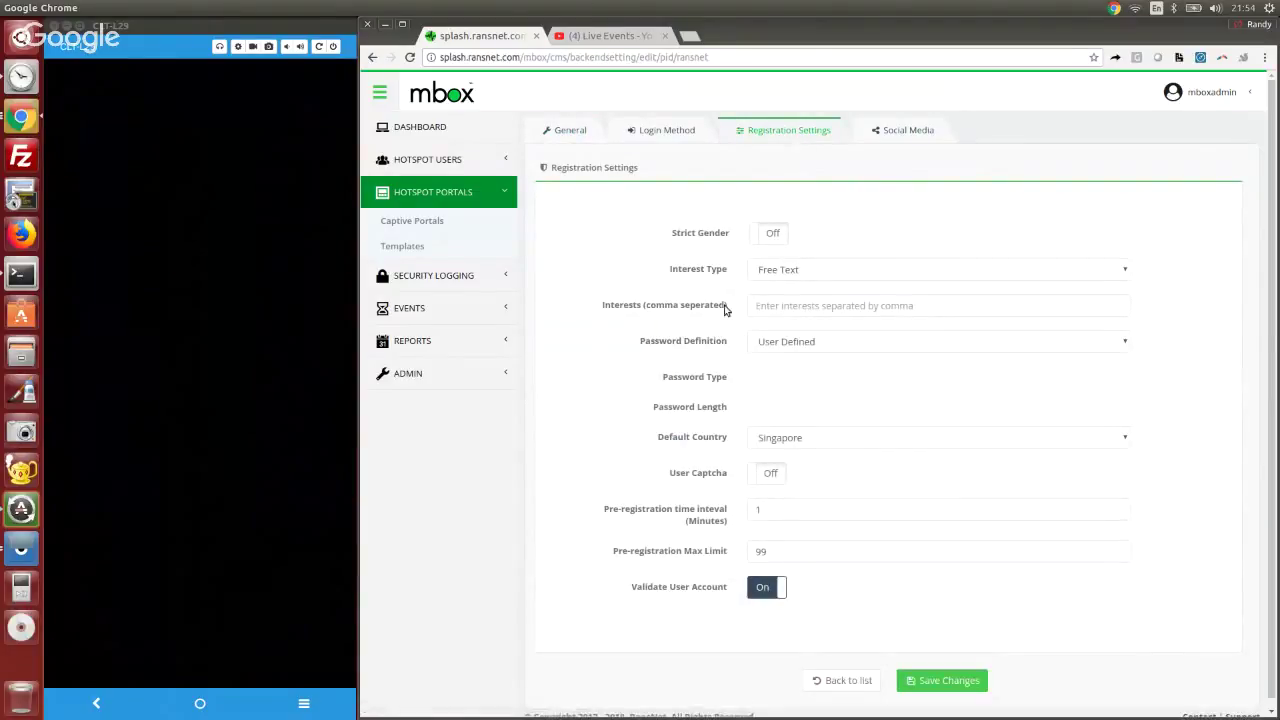
{"action": "left_click_drag", "start_coordinate": [658, 341], "coordinate": [727, 342]}
{"action": "left_click", "coordinate": [770, 344]}
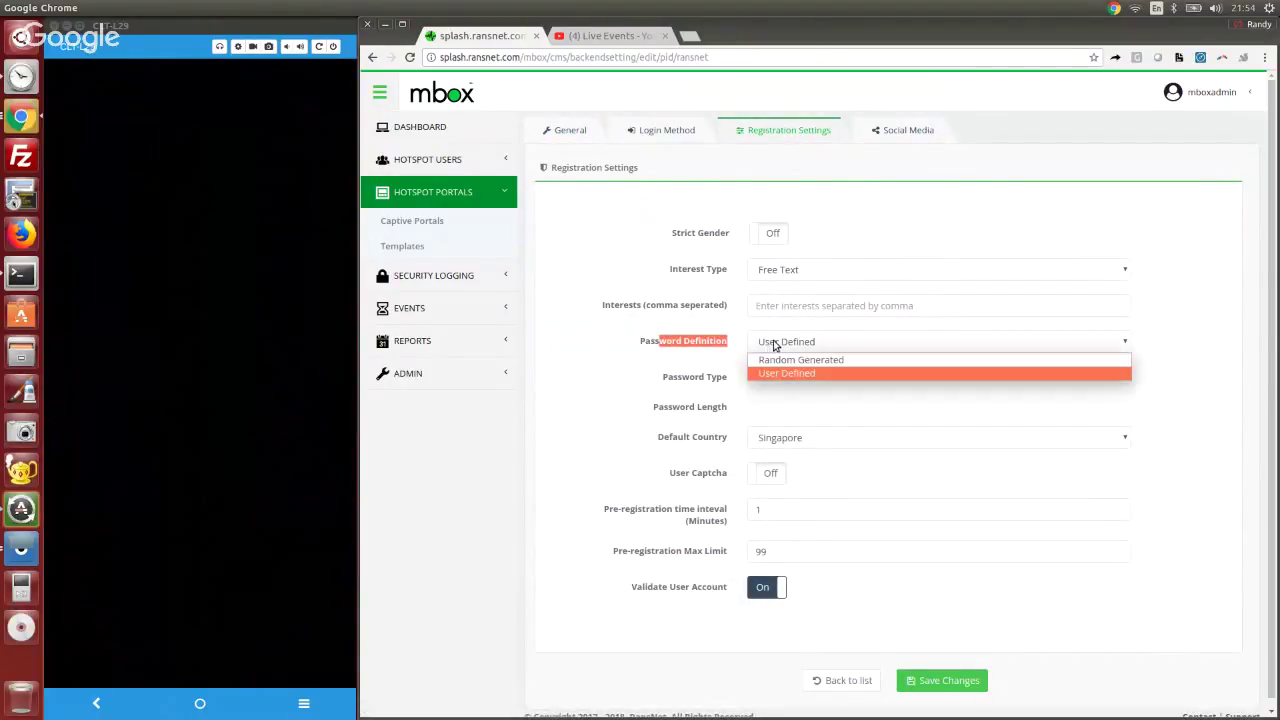
{"action": "left_click", "coordinate": [715, 363]}
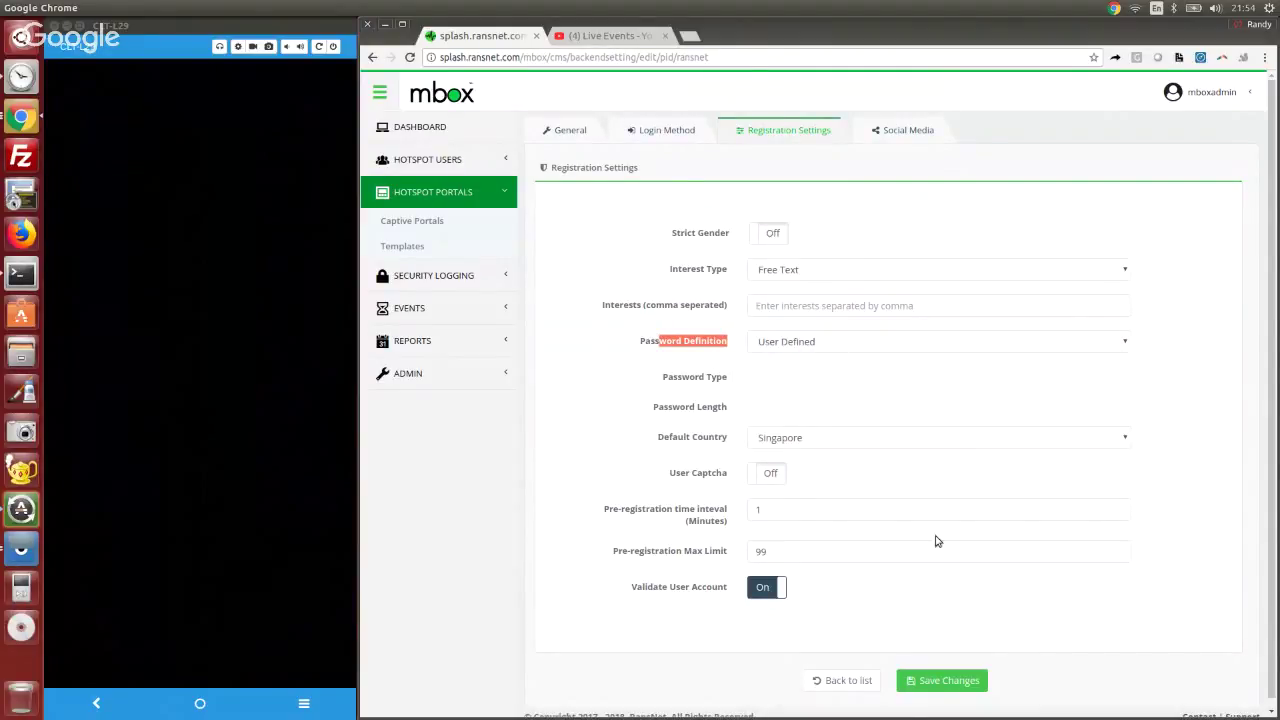
{"action": "left_click", "coordinate": [947, 688]}
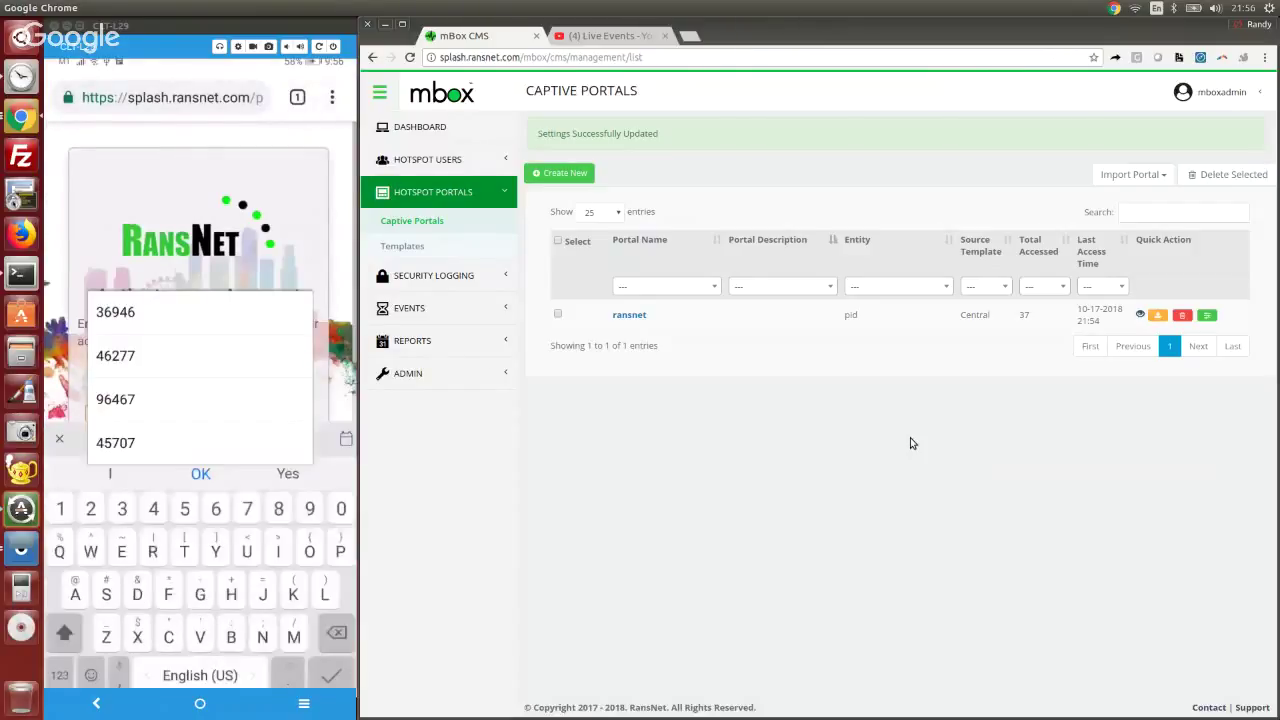
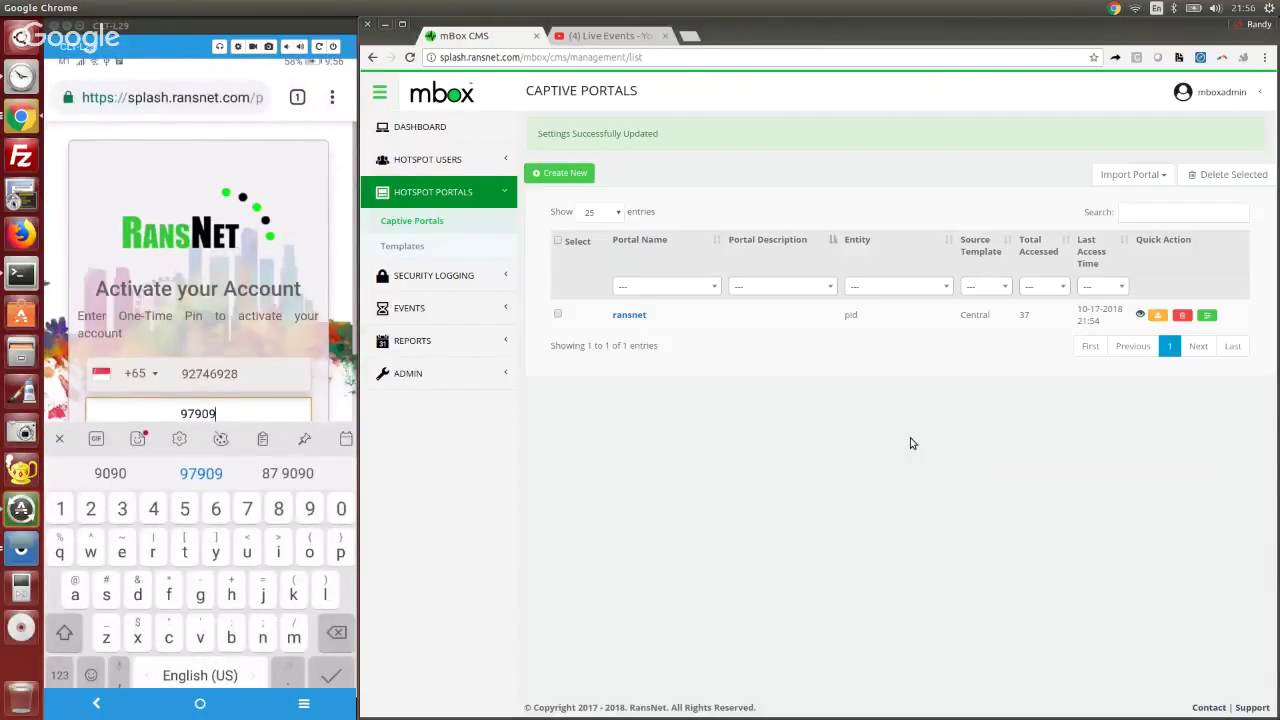
Enter the SMS one-time pin to activate the account and reach greenfield.com.ph.
{"action": "key", "text": "Return"}
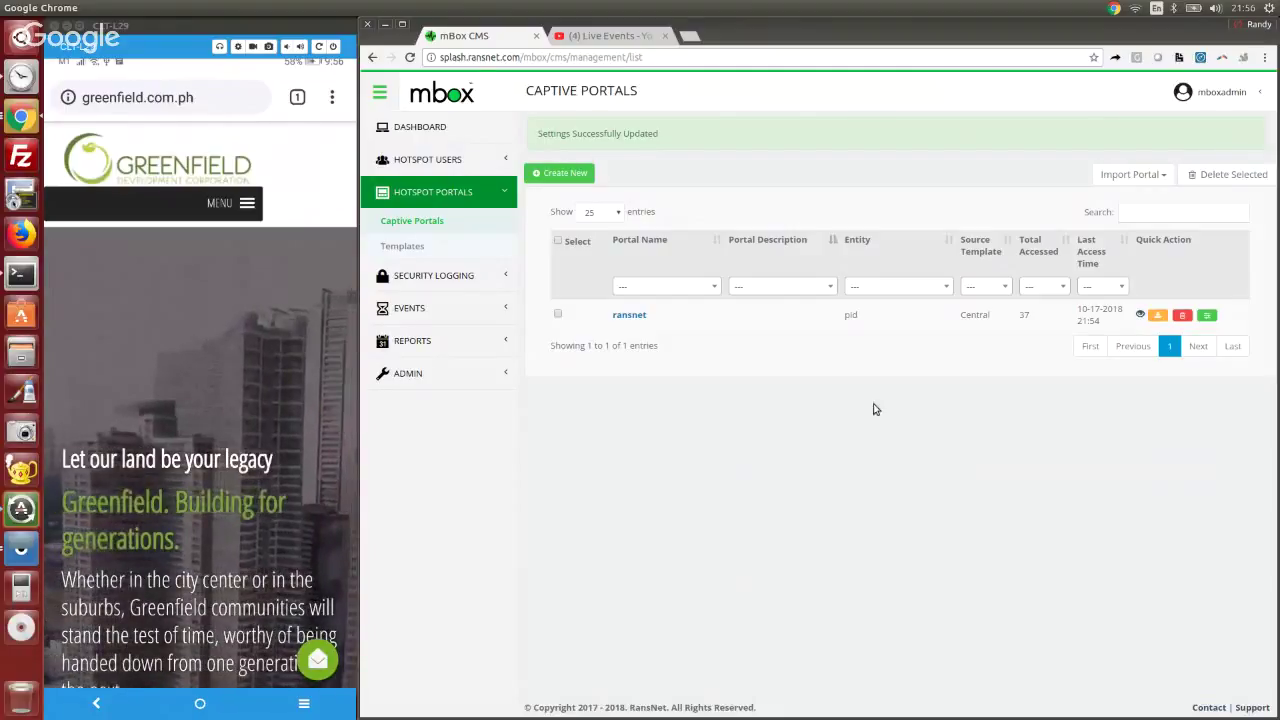
View the phone-number user's User Info in User Management, then return to the local users list.
{"action": "left_click", "coordinate": [476, 162]}
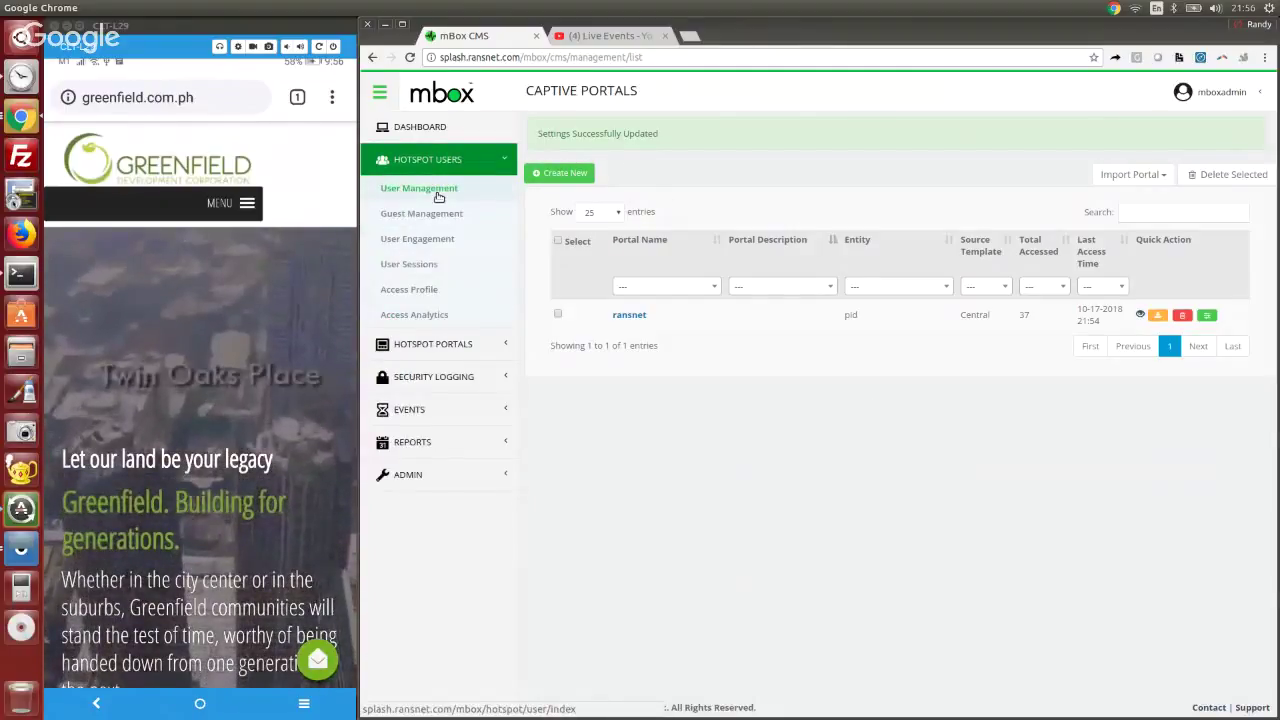
{"action": "left_click", "coordinate": [436, 191]}
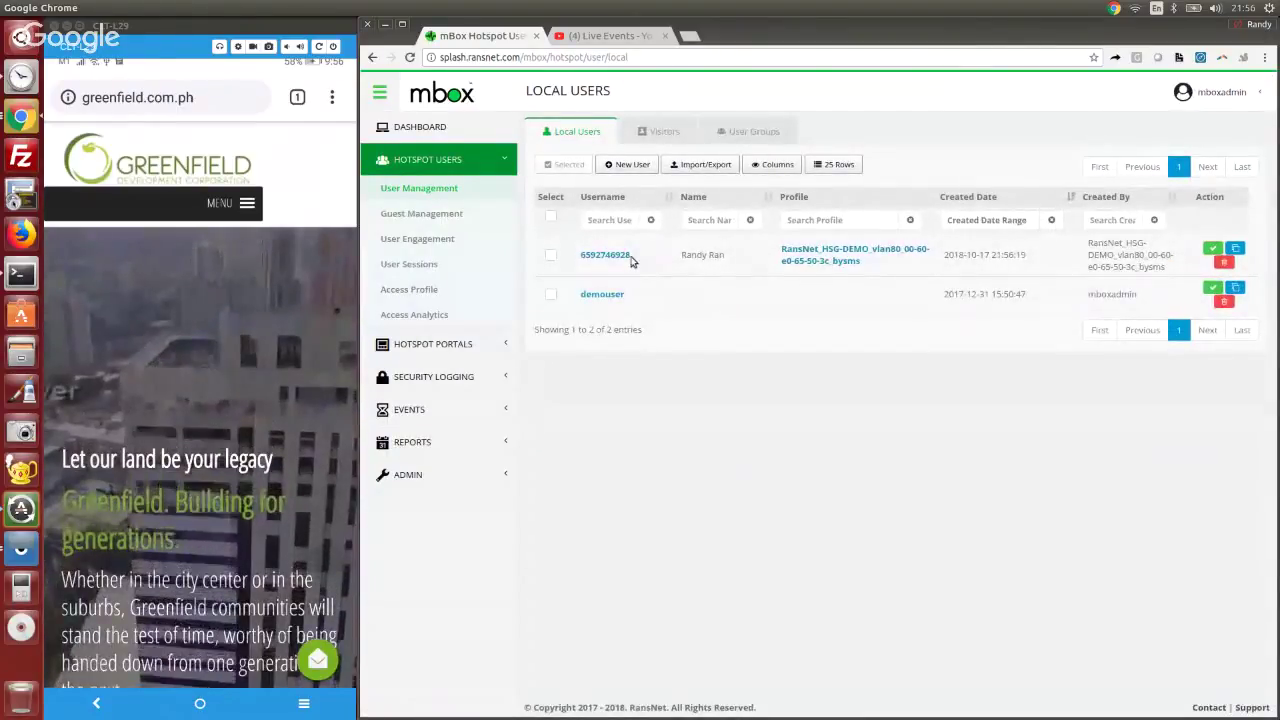
{"action": "left_click", "coordinate": [617, 262]}
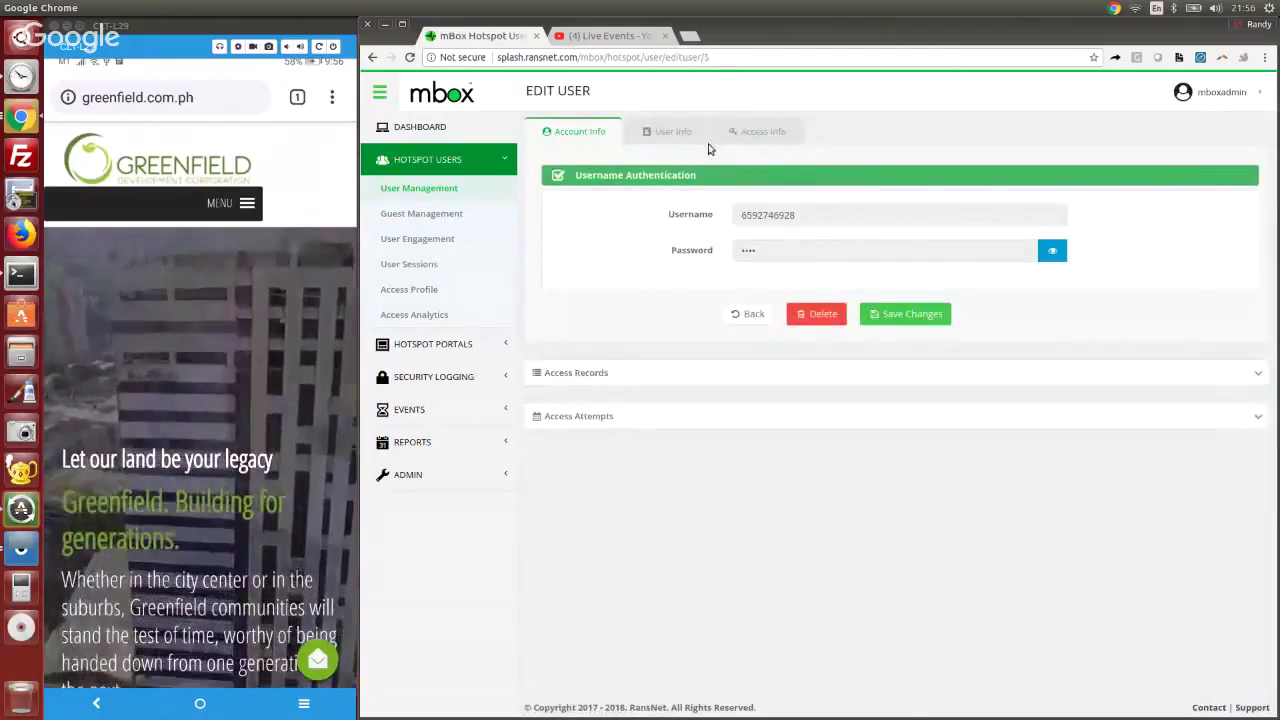
{"action": "left_click", "coordinate": [689, 139]}
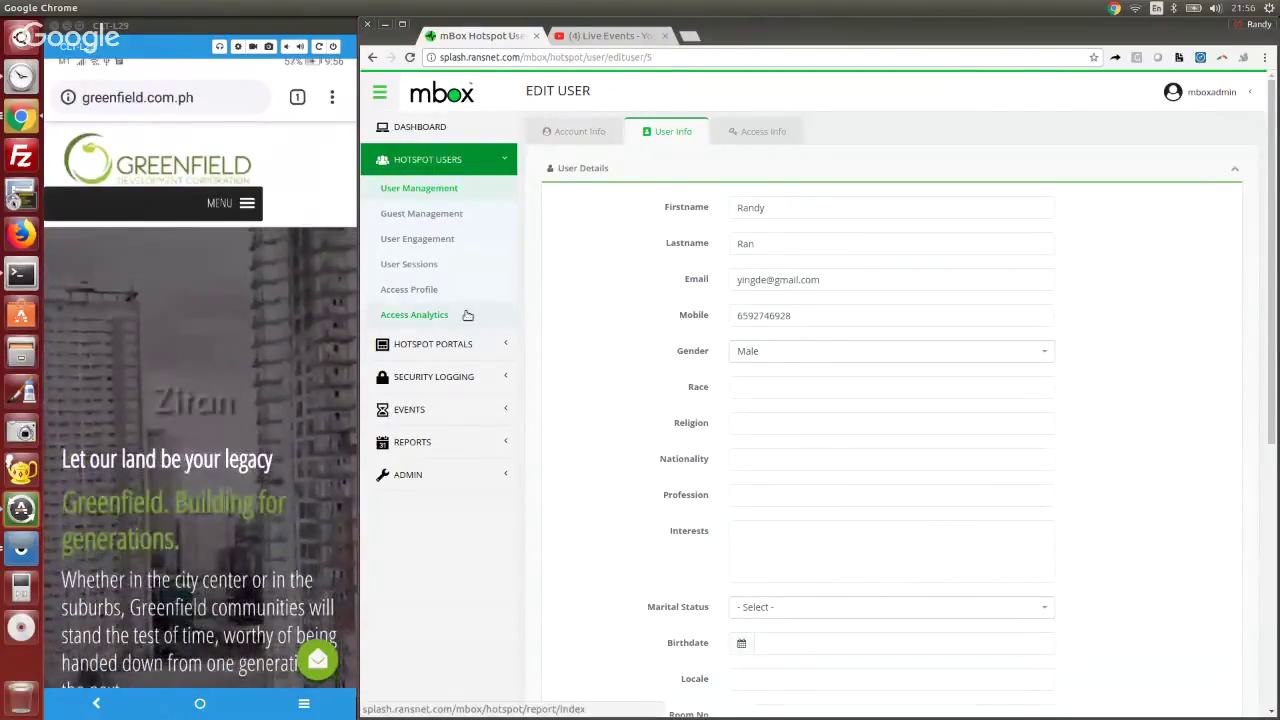
{"action": "left_click", "coordinate": [456, 192]}
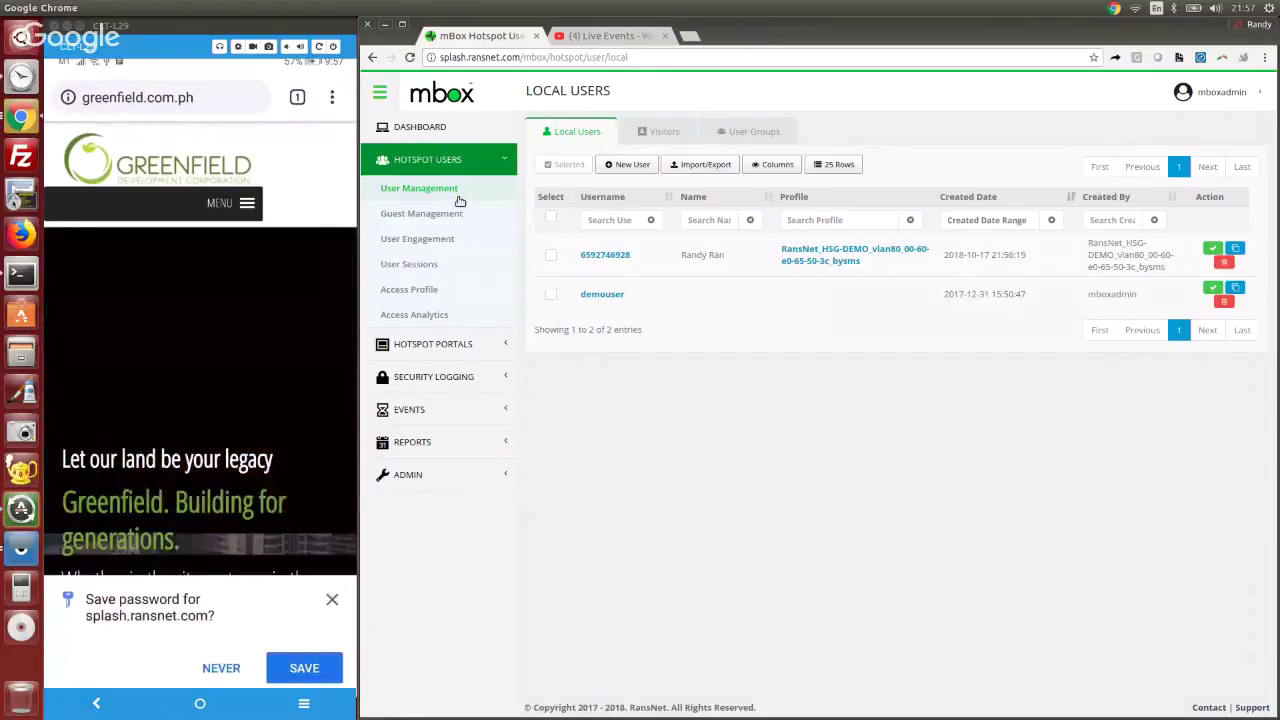
Turn SMS Registration off and Email Registration on for the ransnet portal, then save.
{"action": "left_click", "coordinate": [433, 343]}
{"action": "left_click", "coordinate": [421, 227]}
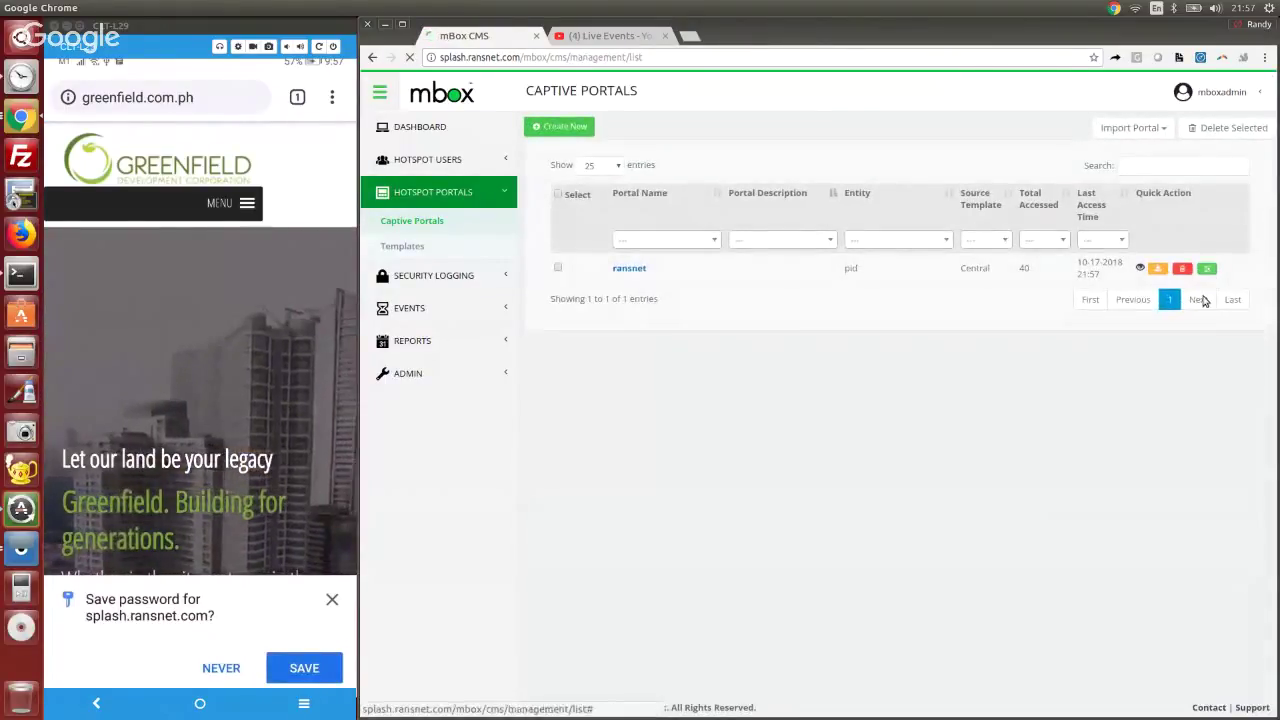
{"action": "left_click", "coordinate": [1207, 270]}
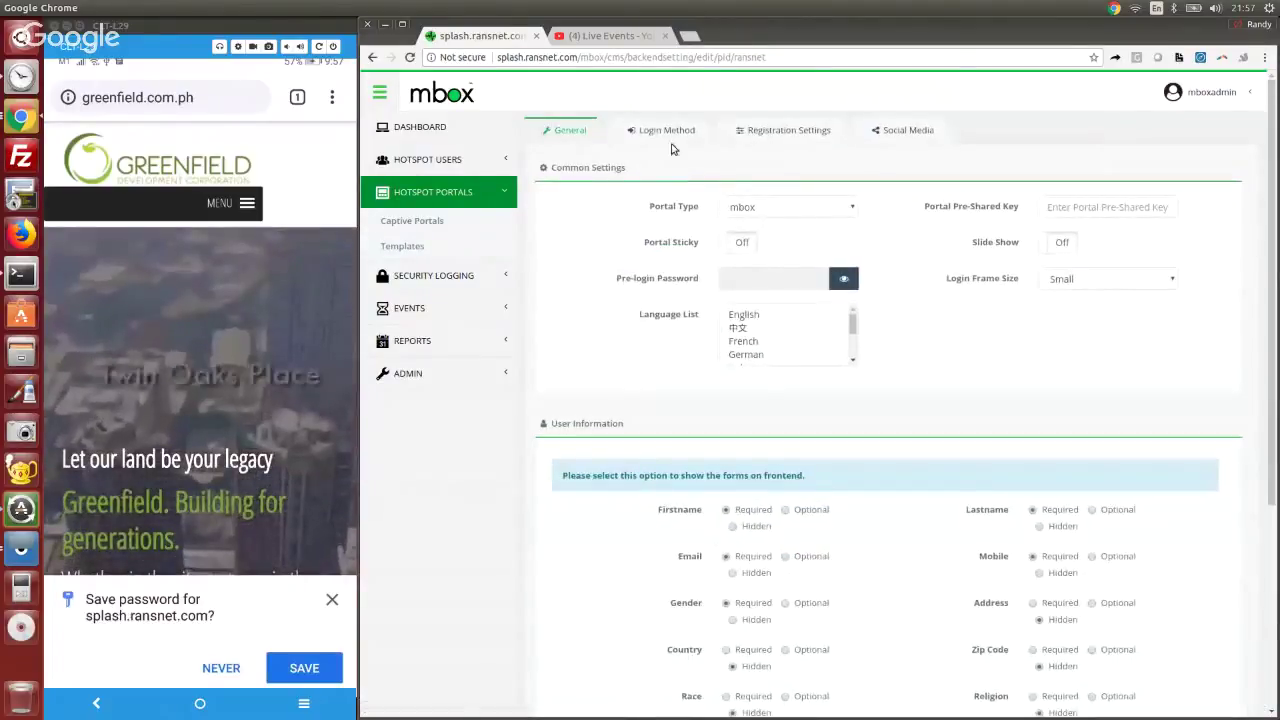
{"action": "left_click", "coordinate": [680, 130]}
{"action": "scroll", "coordinate": [1091, 520], "scroll_direction": "down", "scroll_amount": 3}
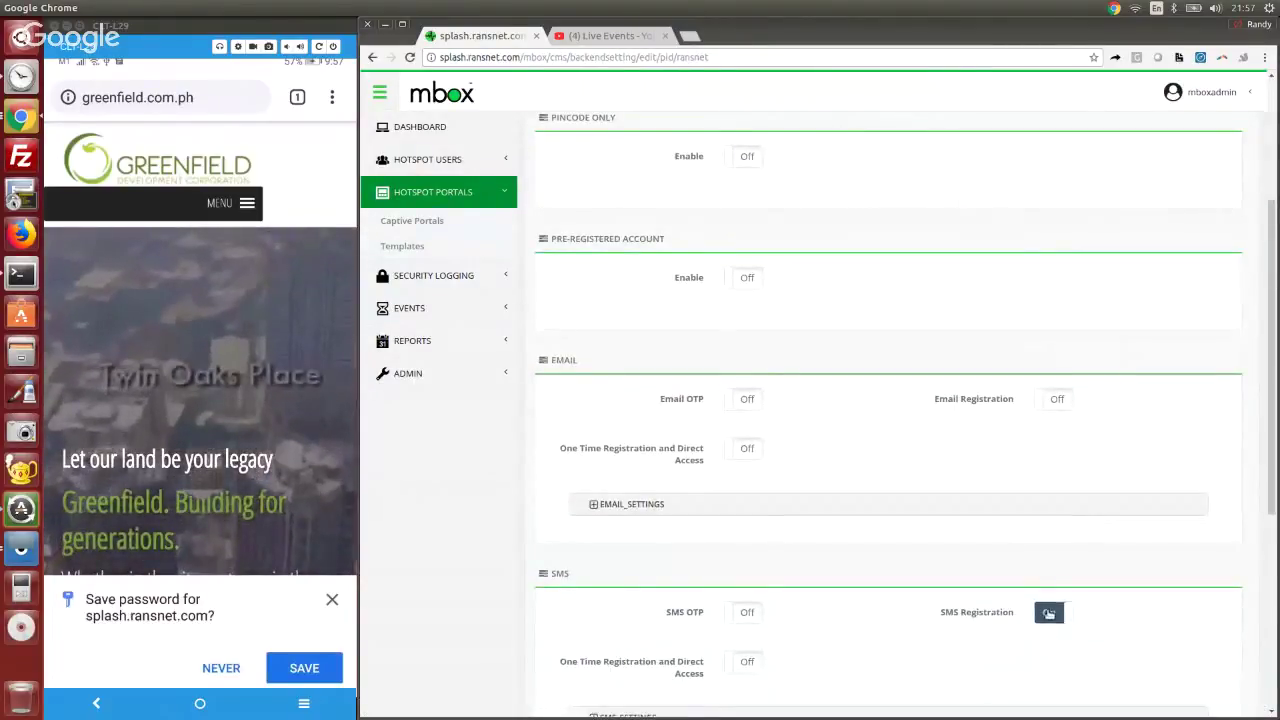
{"action": "left_click", "coordinate": [1063, 612]}
{"action": "scroll", "coordinate": [1071, 520], "scroll_direction": "down", "scroll_amount": 4}
{"action": "left_click", "coordinate": [1054, 190]}
{"action": "scroll", "coordinate": [1054, 190], "scroll_direction": "down", "scroll_amount": 3}
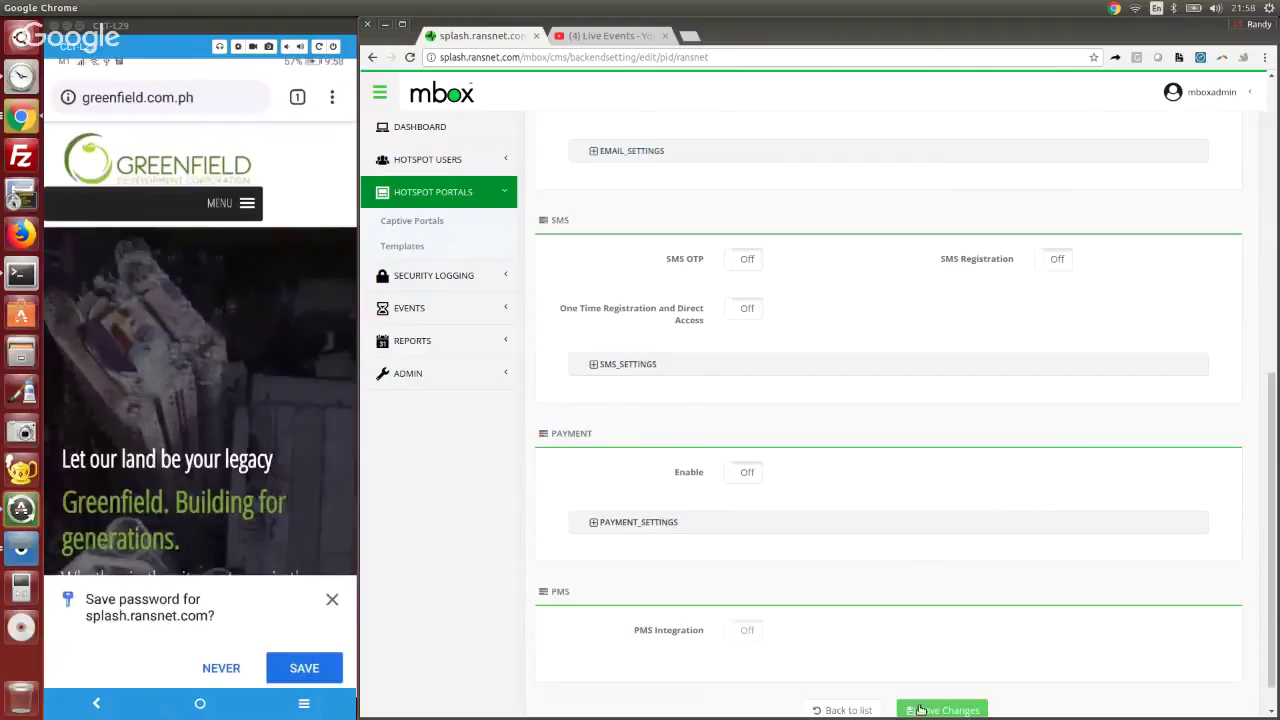
{"action": "left_click", "coordinate": [924, 706]}
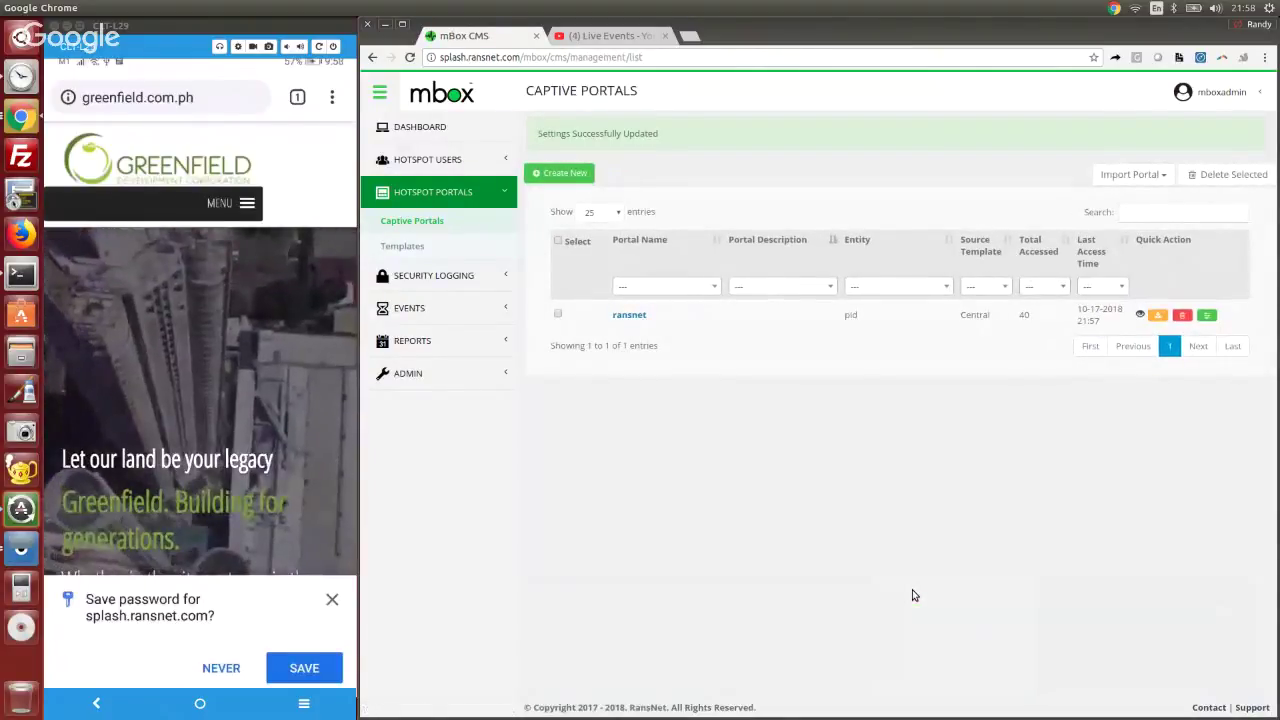
Delete the phone-number user from User Management and confirm with OK Proceed.
{"action": "left_click", "coordinate": [436, 176]}
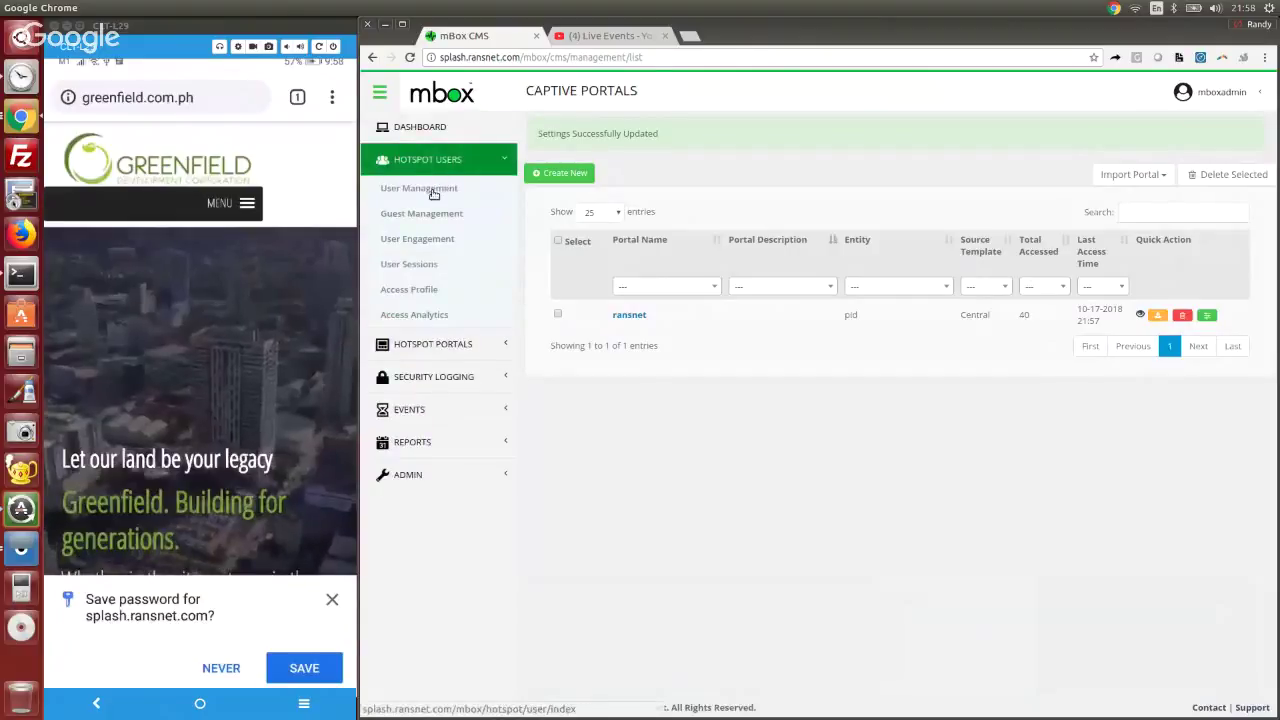
{"action": "left_click", "coordinate": [431, 191]}
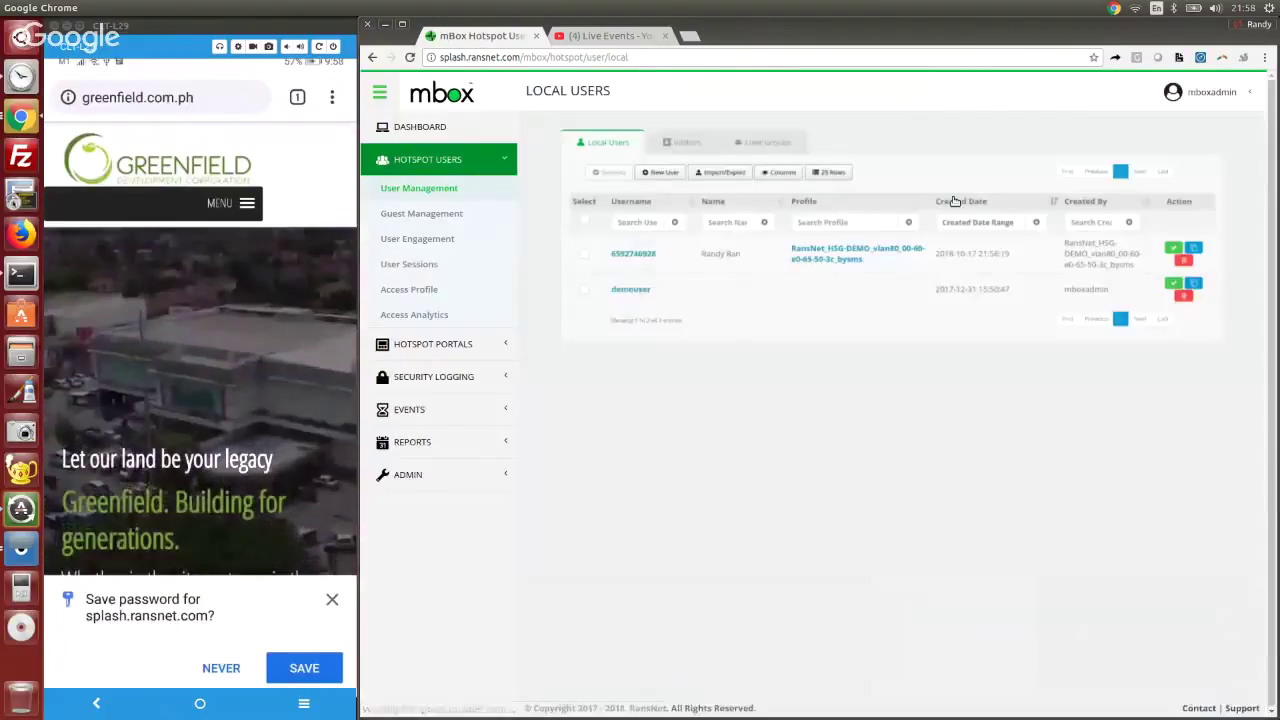
{"action": "left_click", "coordinate": [1223, 261]}
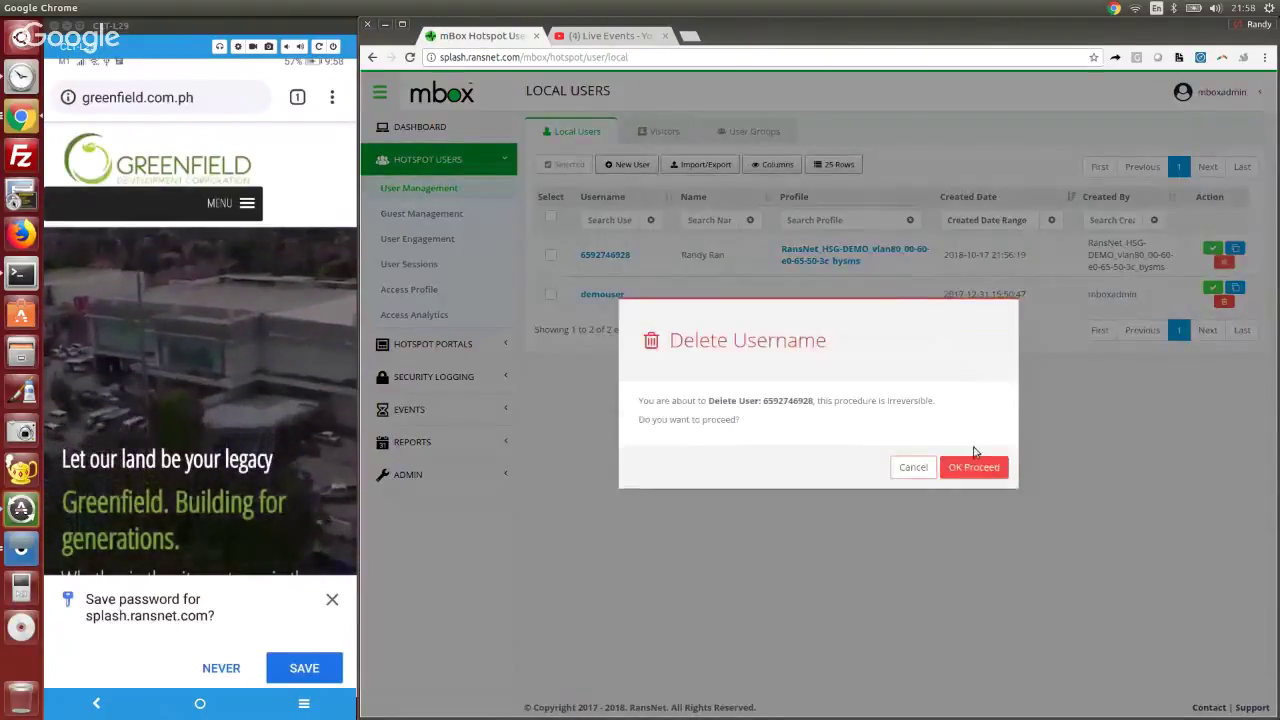
{"action": "left_click", "coordinate": [975, 463]}
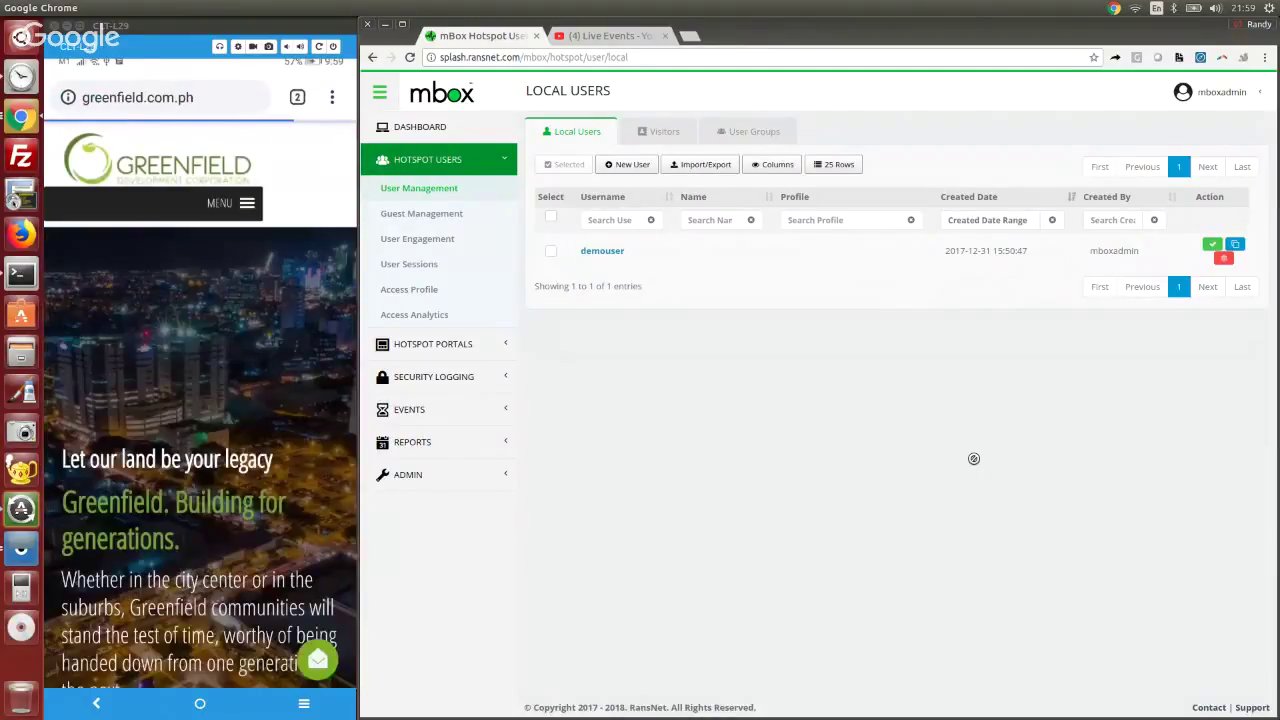
Open the new email-registered user's record, view User Info, then reload to Account Info.
{"action": "left_click", "coordinate": [437, 196]}
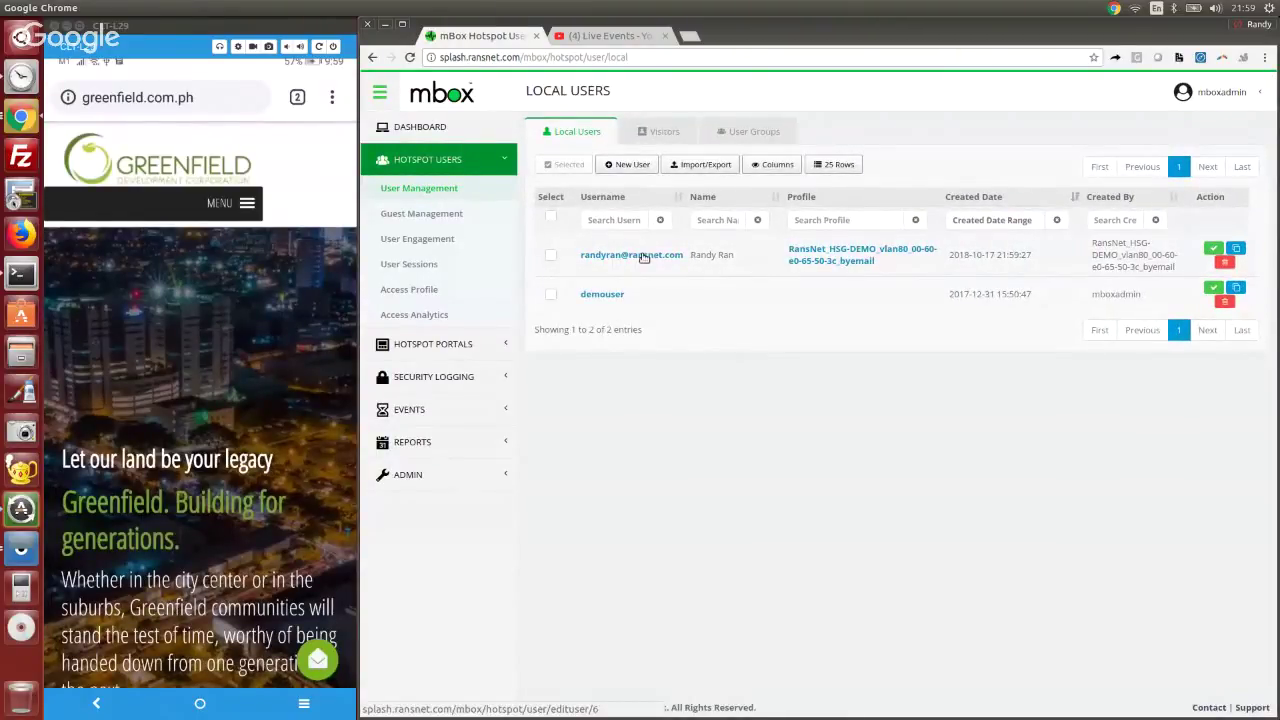
{"action": "left_click", "coordinate": [644, 256]}
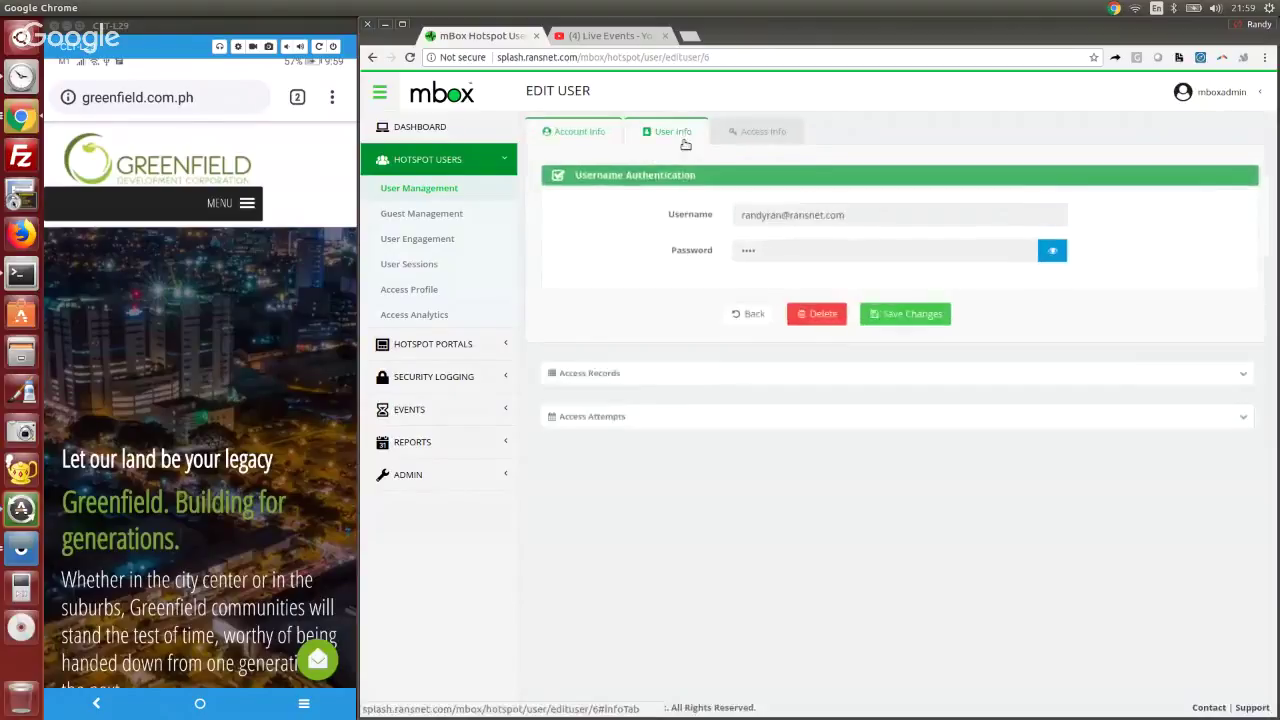
{"action": "left_click", "coordinate": [685, 144]}
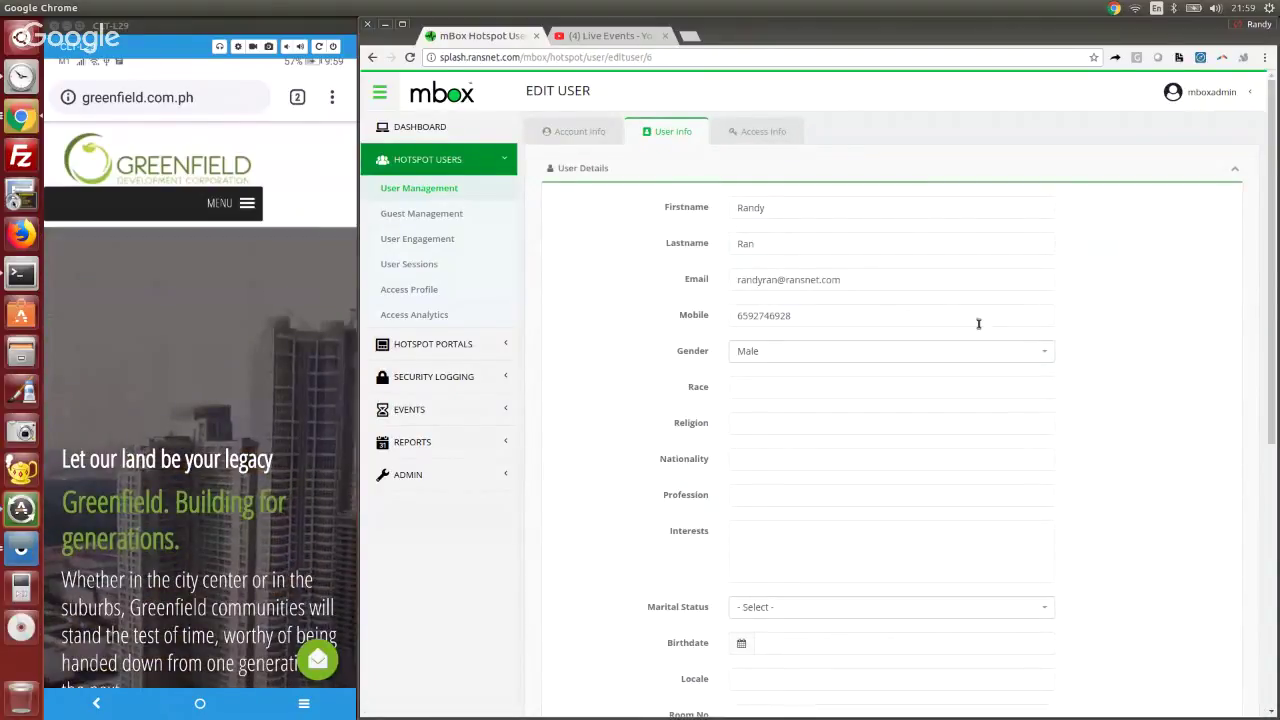
{"action": "key", "text": "F5"}
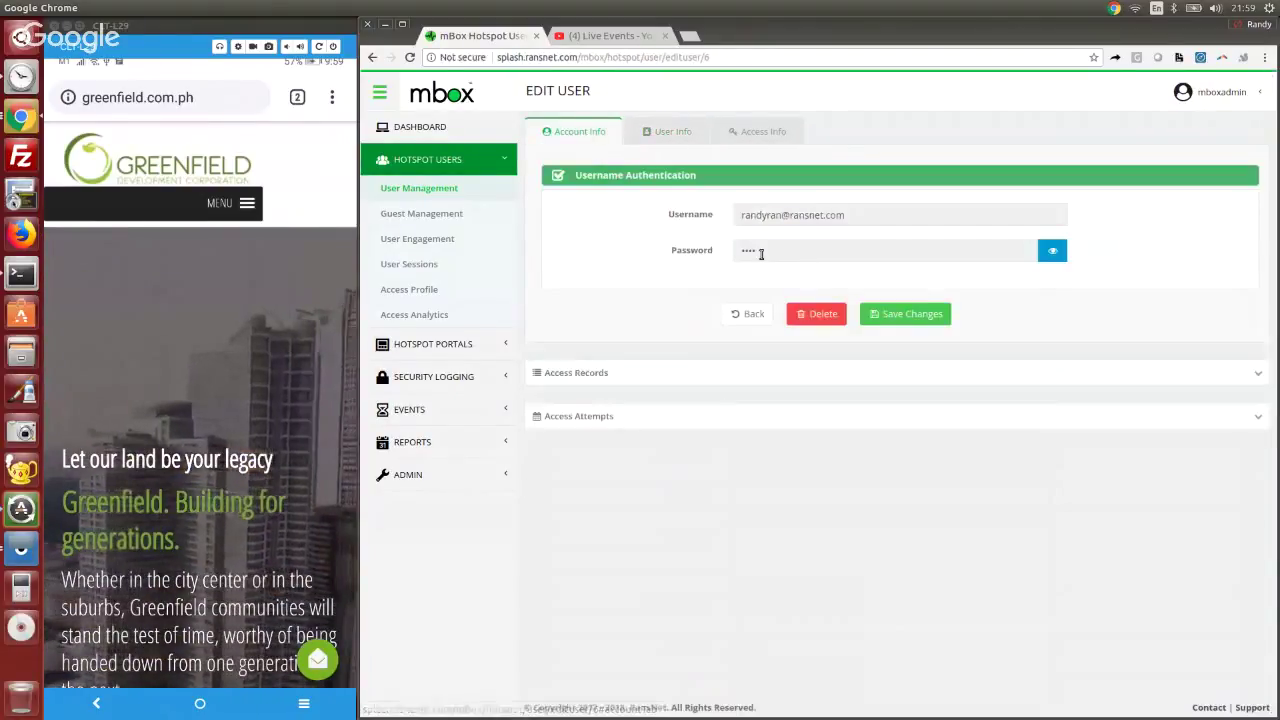